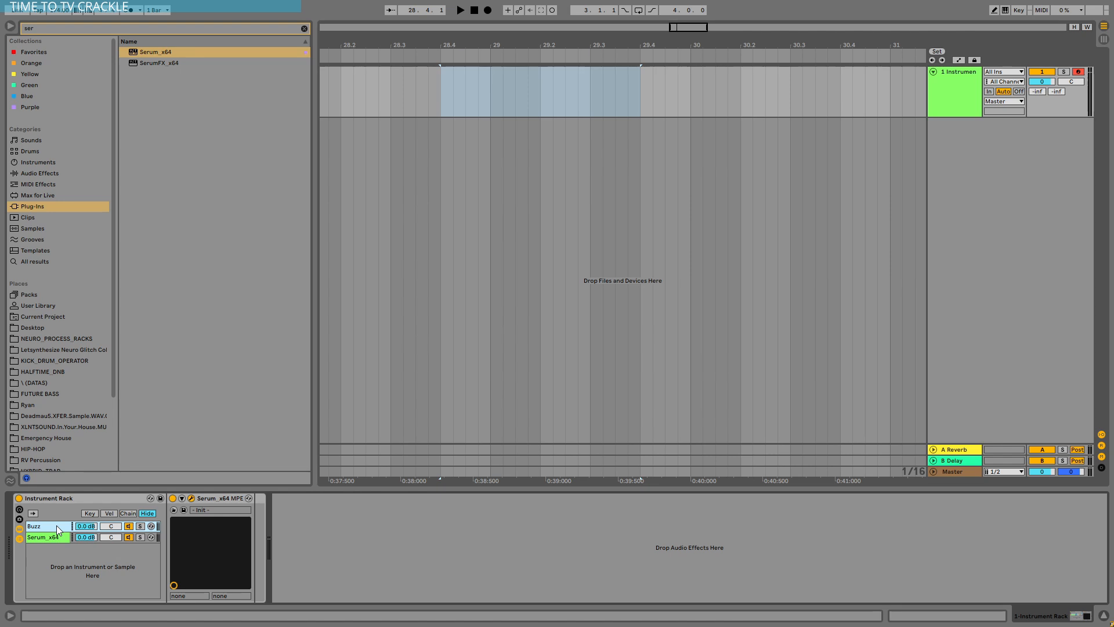
Step: Rename the rack's second chain as TV Crackle and open the Serum editor of the Buzz chain
left_click(56, 538)
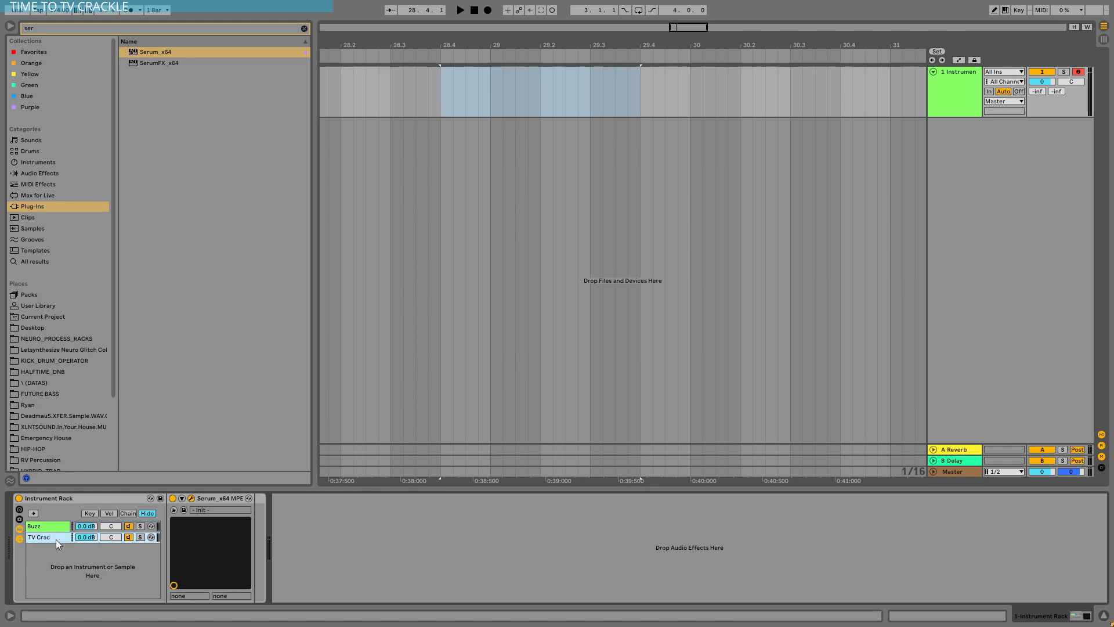
left_click(56, 527)
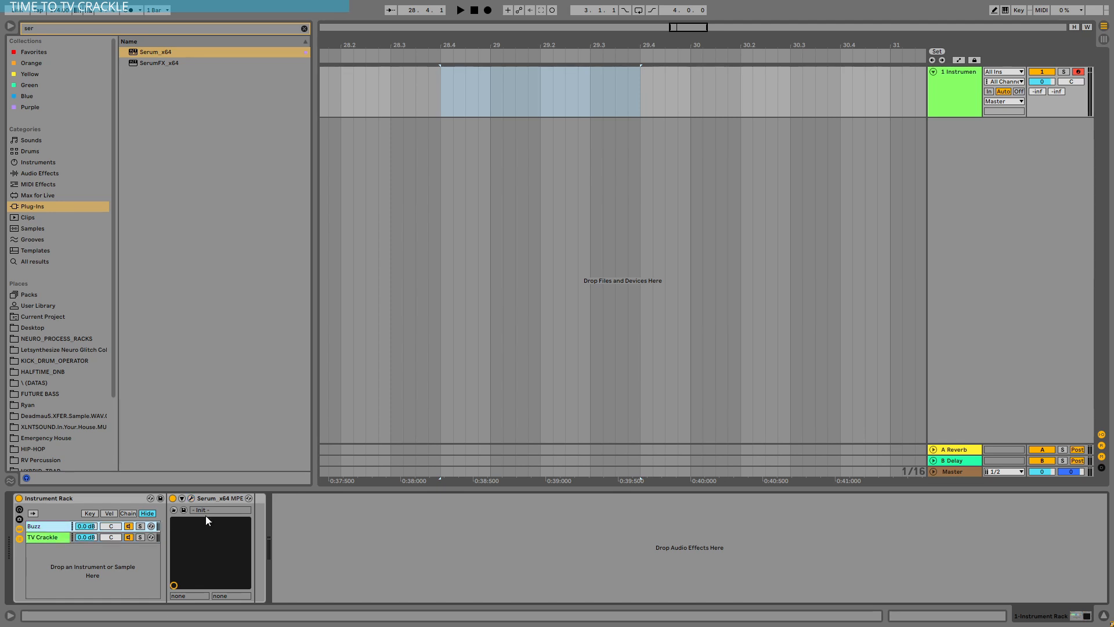
left_click(192, 499)
left_click_drag(492, 143, 466, 84)
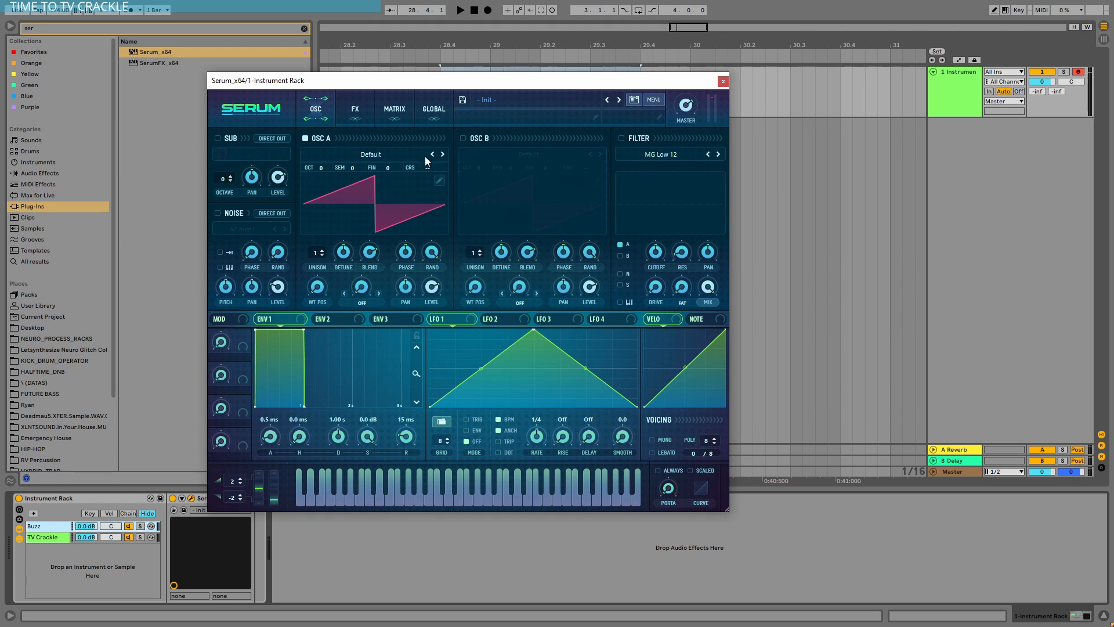
Step: Turn on oscillator B with the analog Basic Shapes wavetable and move its wavetable position to the square wave
left_click(460, 138)
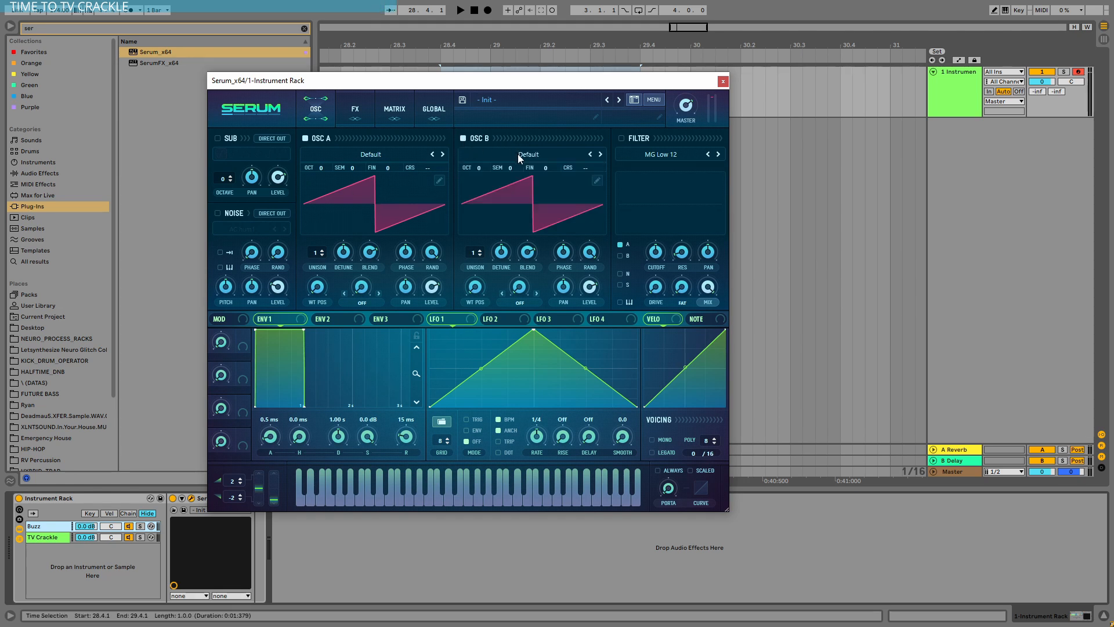
left_click(517, 155)
mouse_move(517, 167)
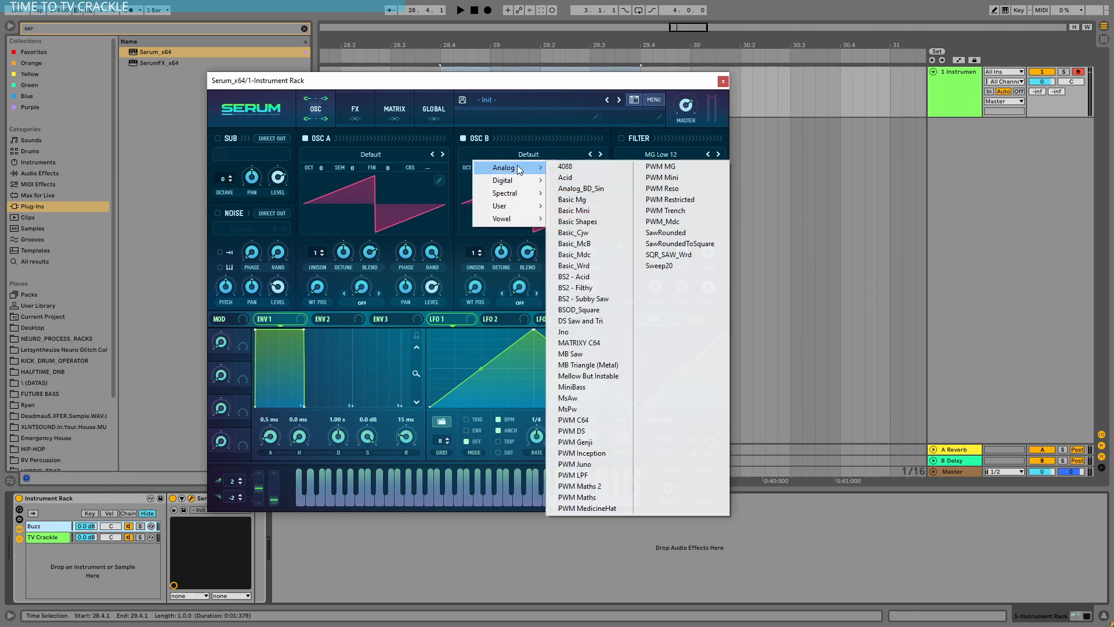
left_click(588, 221)
left_click_drag(483, 264, 489, 235)
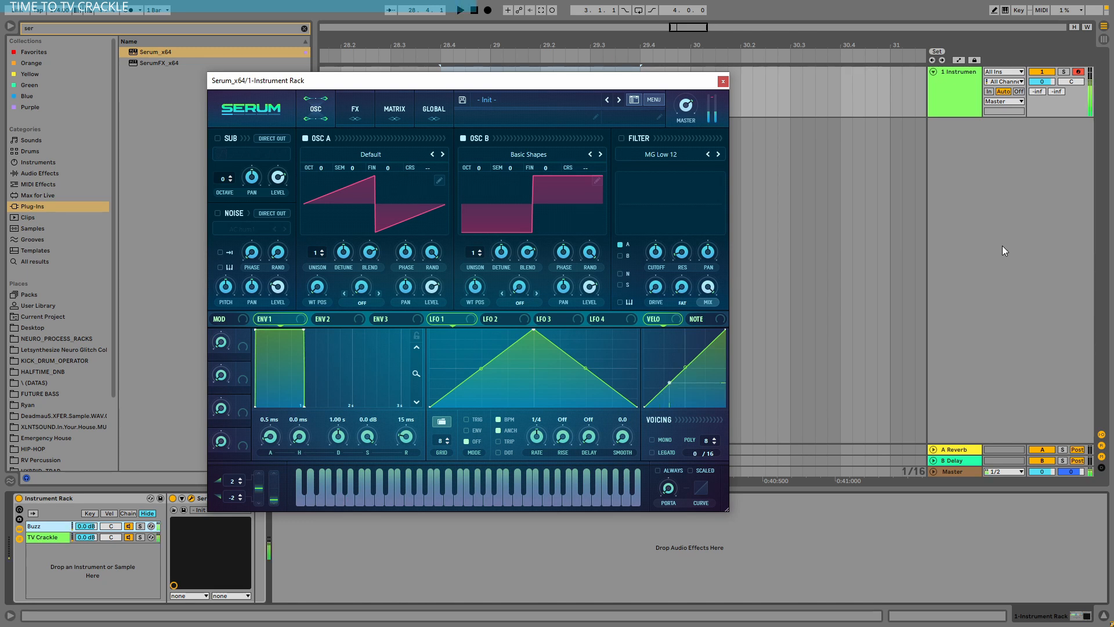
Step: Filter both oscillators with MG Low 18, adjusting its resonance, and deactivate the TV Crackle chain
left_click(621, 138)
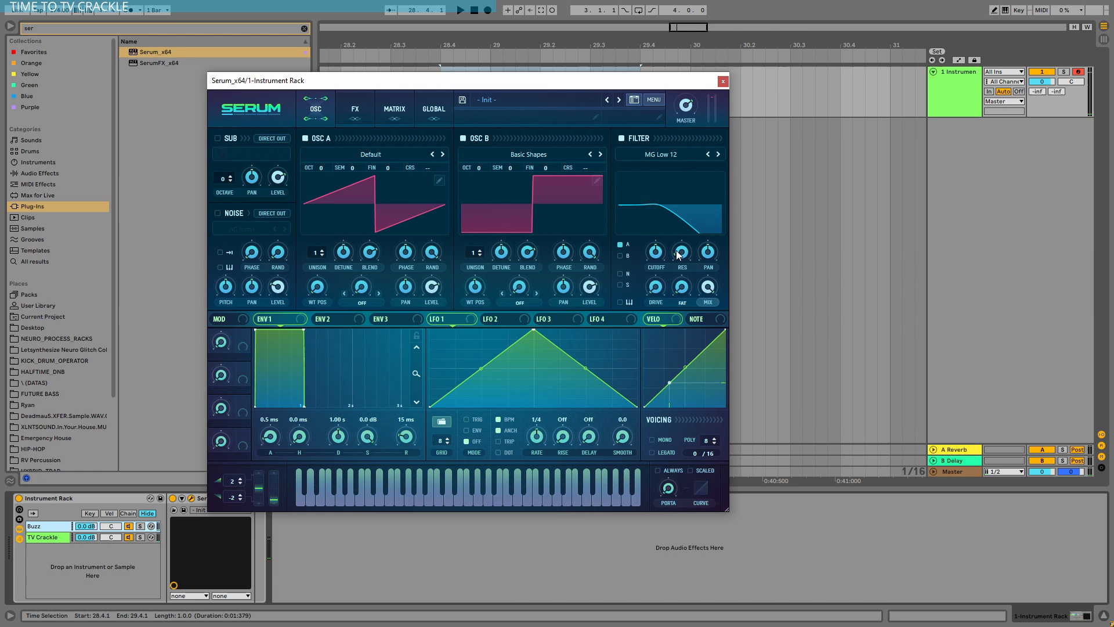
left_click(718, 154)
left_click_drag(680, 255, 681, 242)
left_click(130, 538)
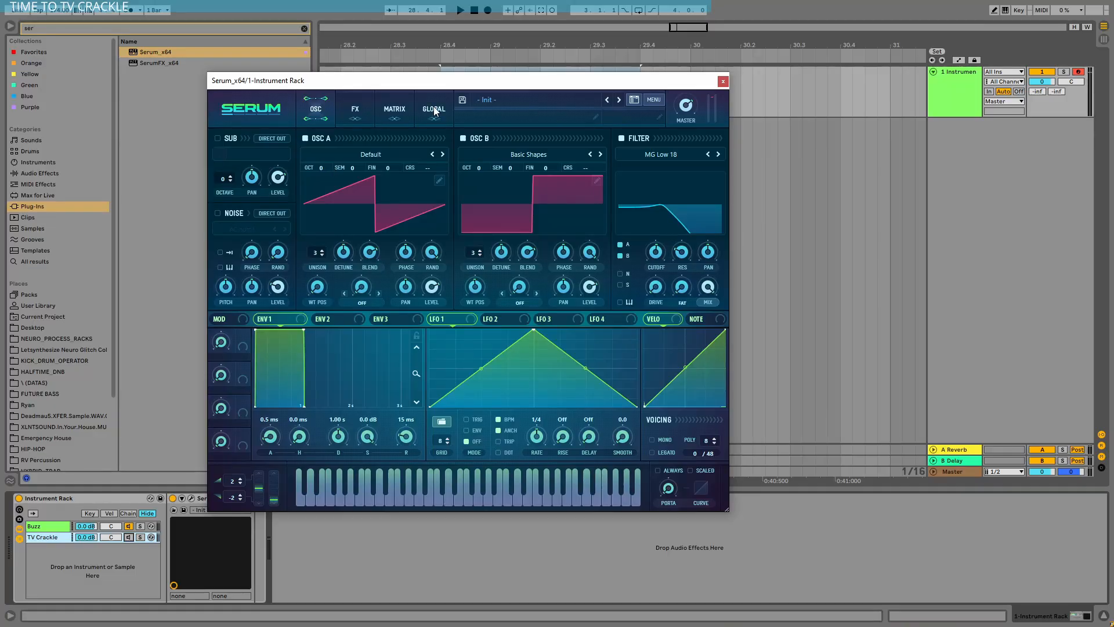
Step: Turn on the noise oscillator and load the analog ARP circuit noise
left_click(434, 111)
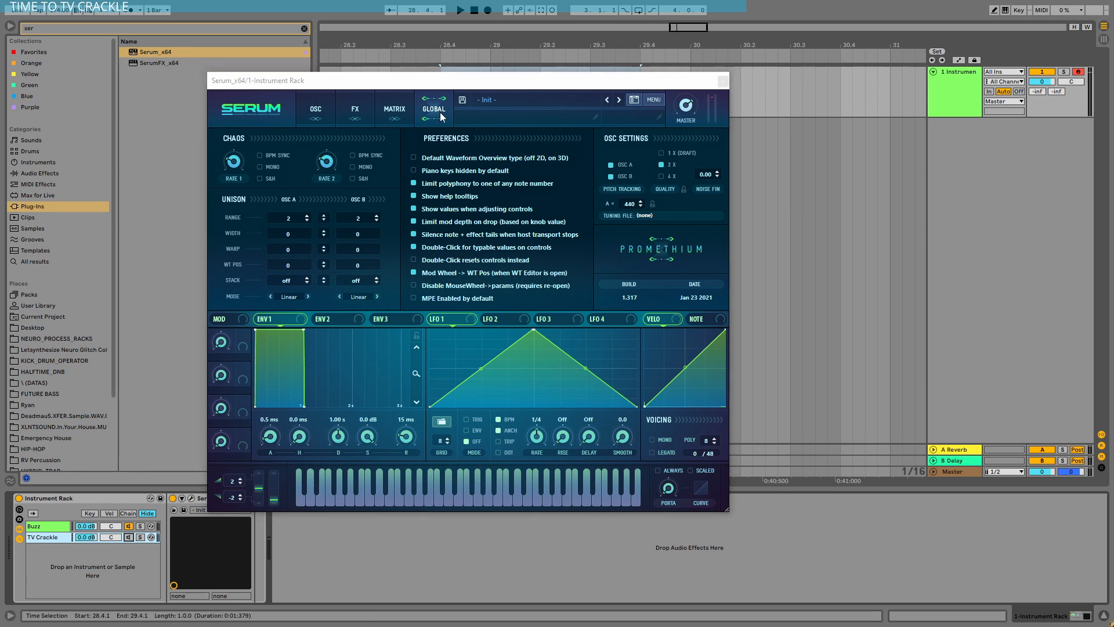
left_click(316, 111)
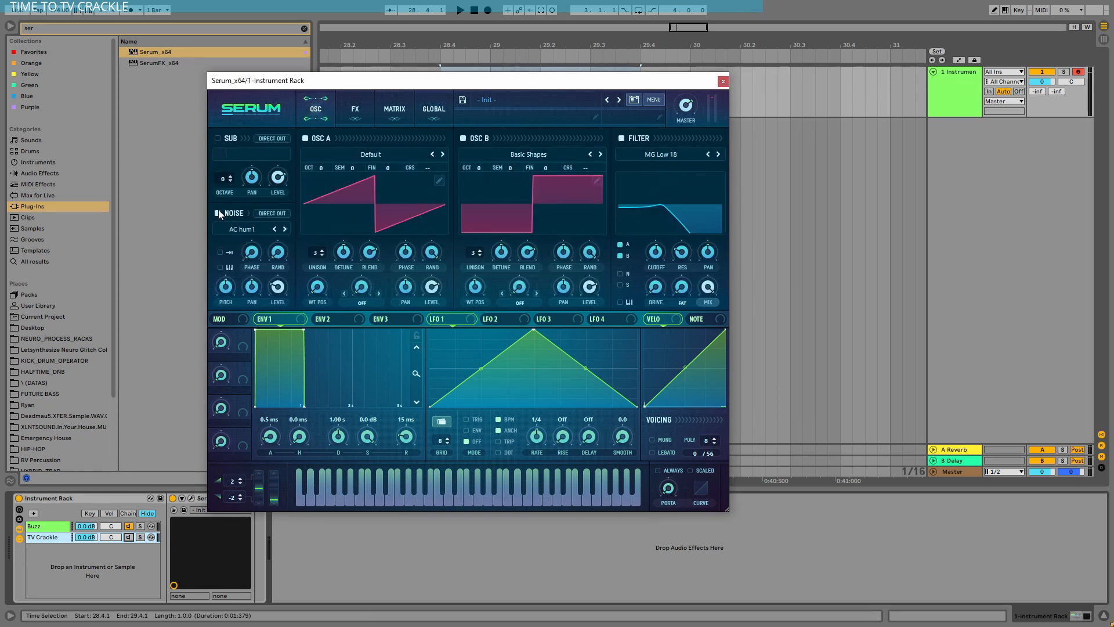
left_click(245, 229)
mouse_move(246, 249)
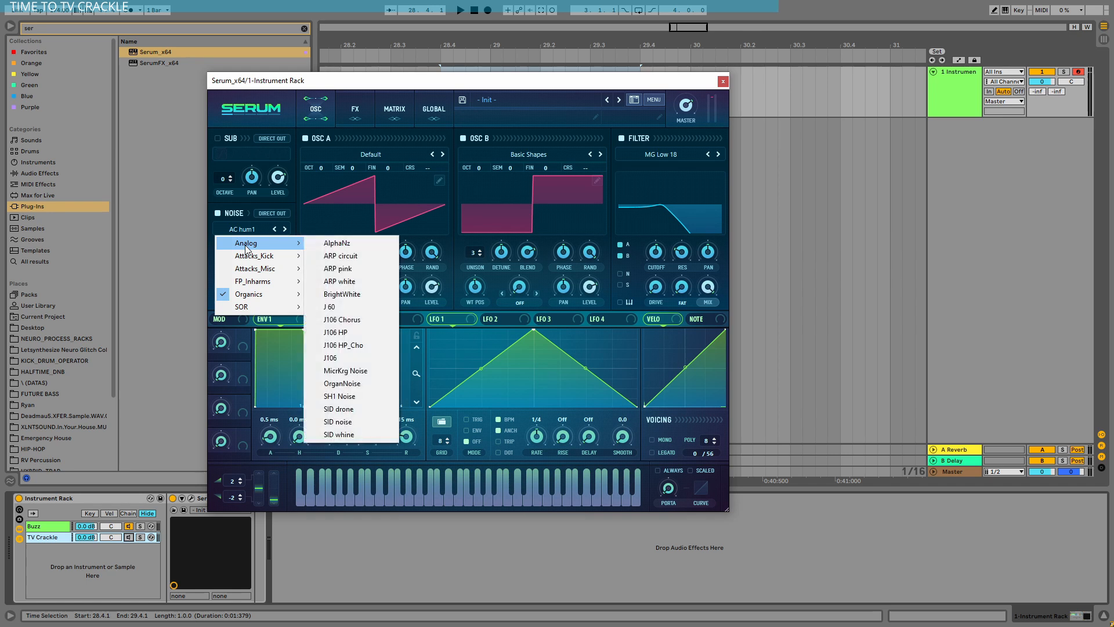
left_click(340, 258)
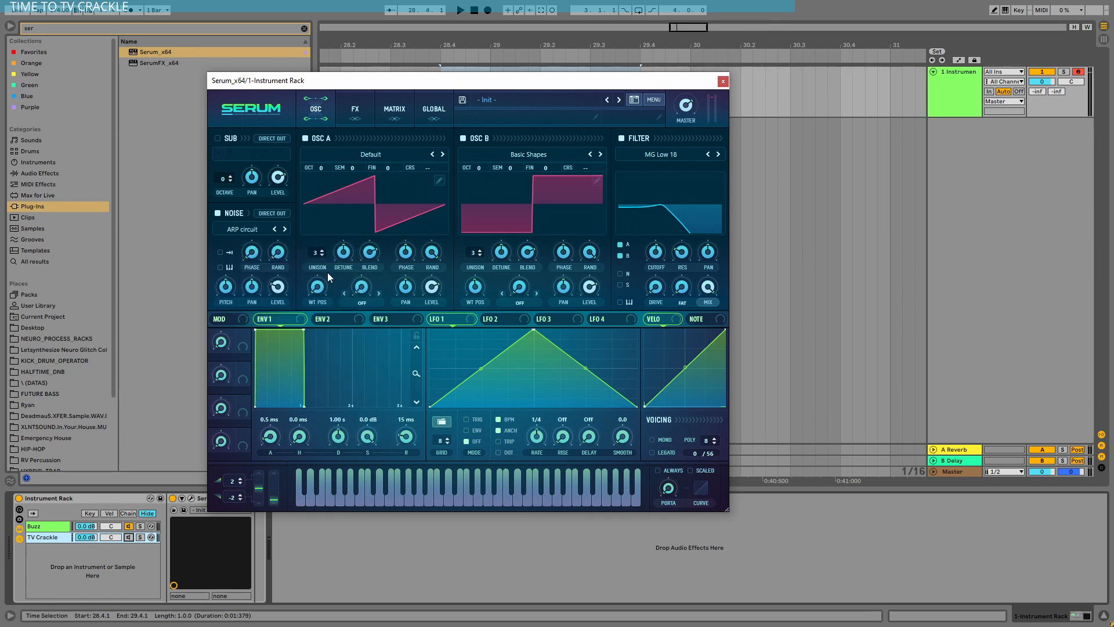
Step: Assign Chaos1 to modulate Noise Level in the first modulation matrix slot
left_click(390, 106)
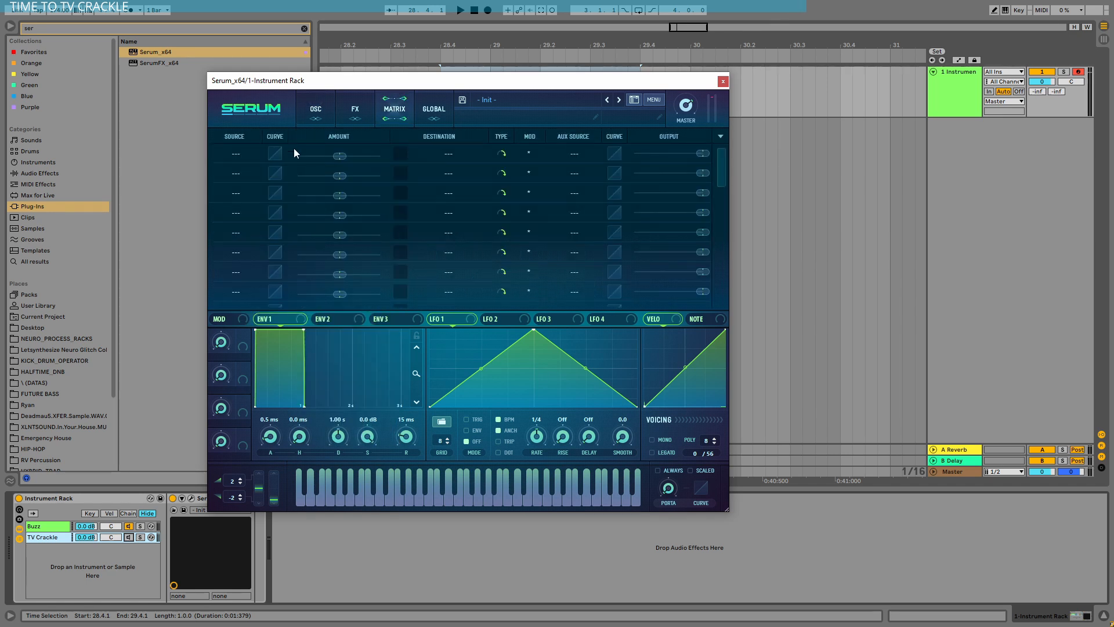
left_click(236, 153)
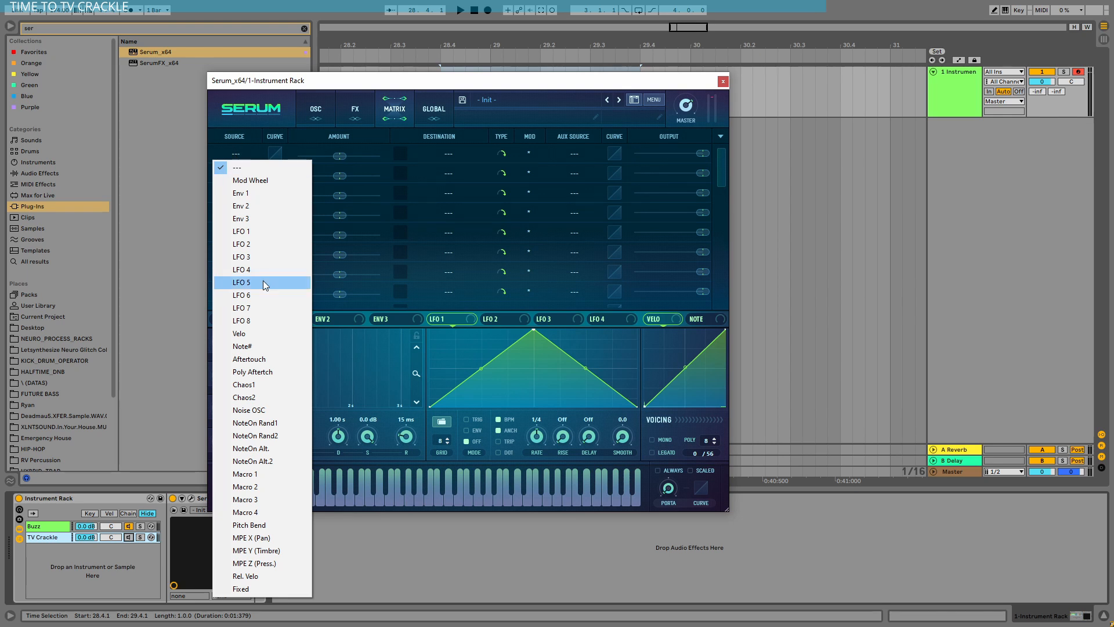
left_click(252, 385)
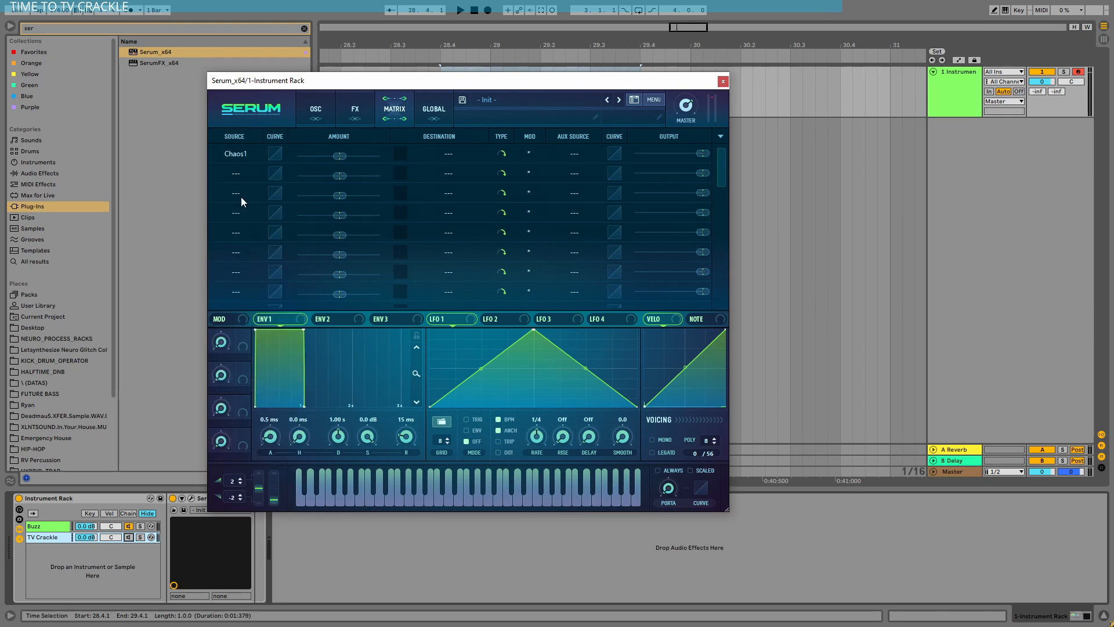
left_click(426, 161)
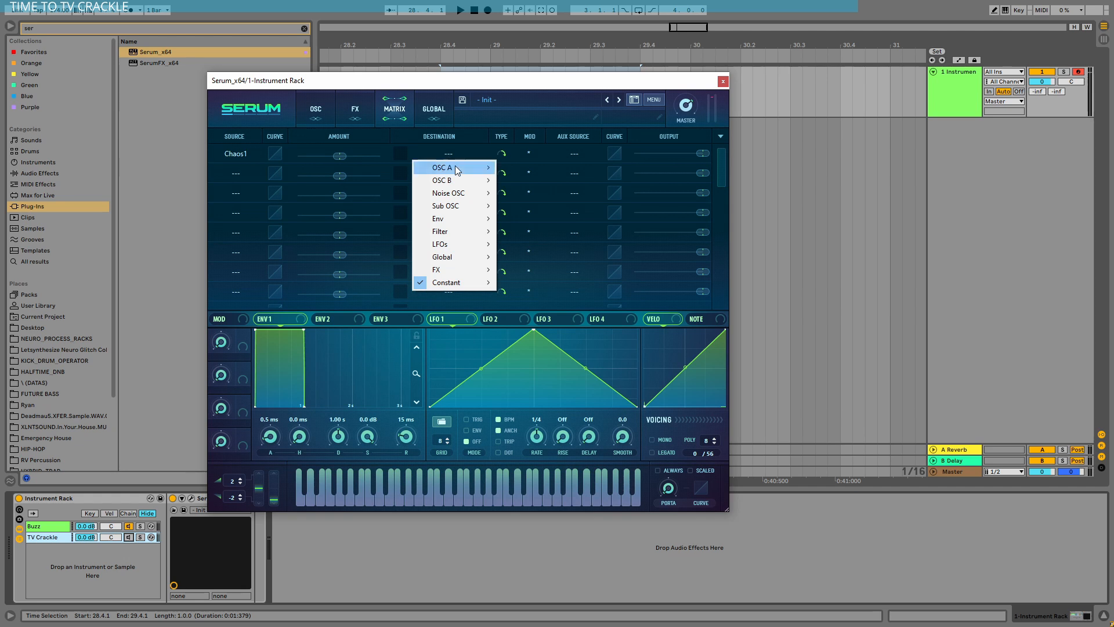
mouse_move(465, 193)
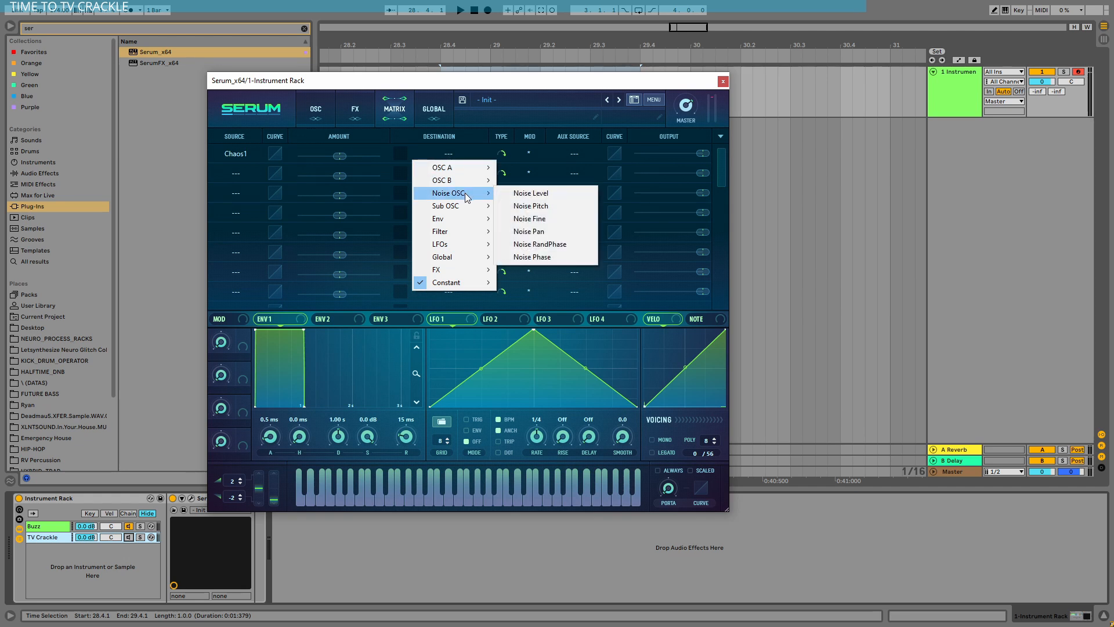
left_click(529, 193)
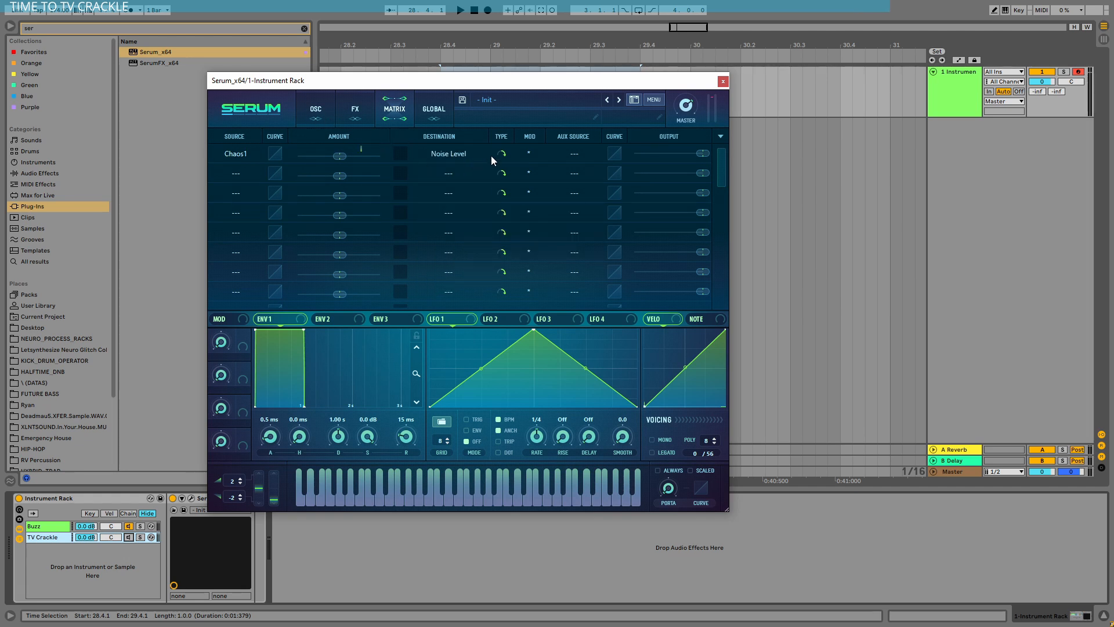
Step: Set the Chaos1 to Noise Level modulation amount to about 34
left_click(316, 110)
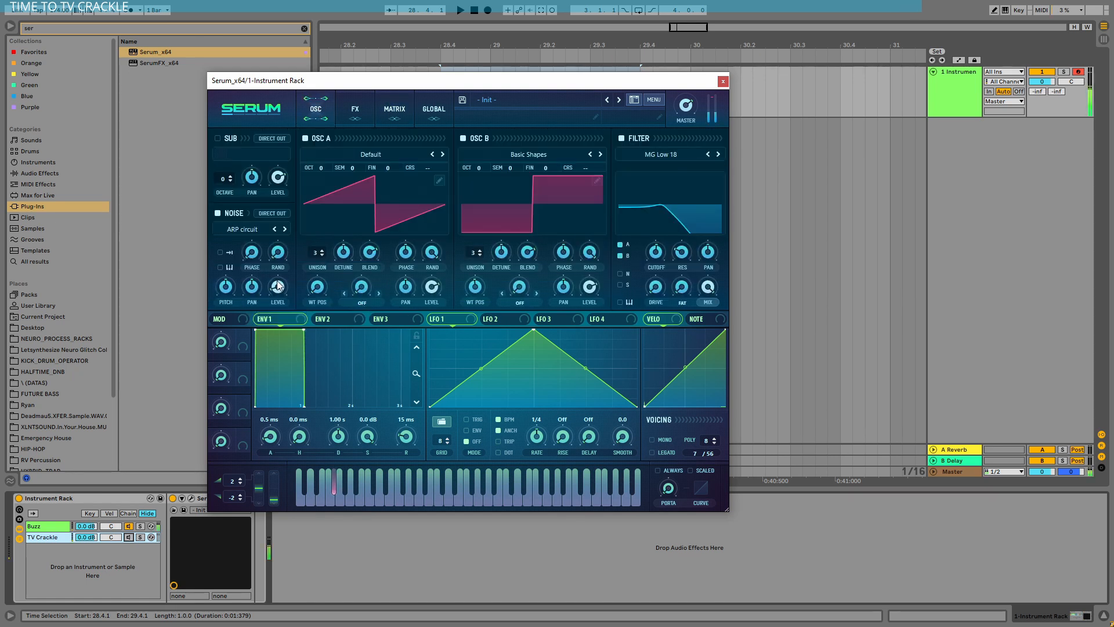
left_click(394, 110)
left_click_drag(340, 157, 347, 158)
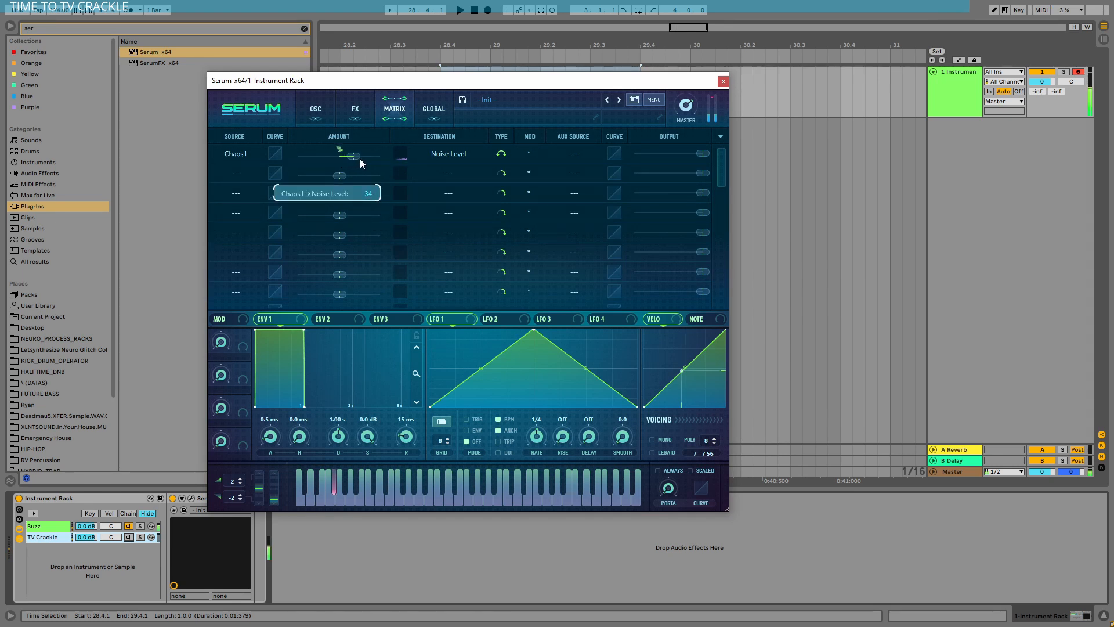
Step: Enable the Filter effect at the start of the effects chain and set its type to the Multi filter LH 12
left_click(355, 109)
left_click(239, 296)
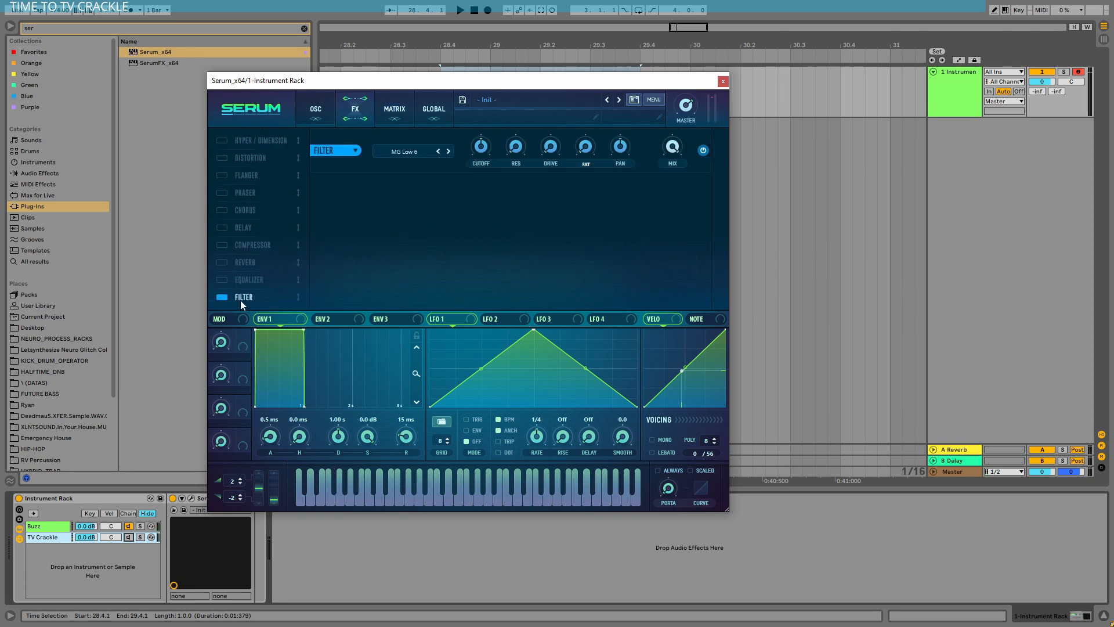
left_click(399, 152)
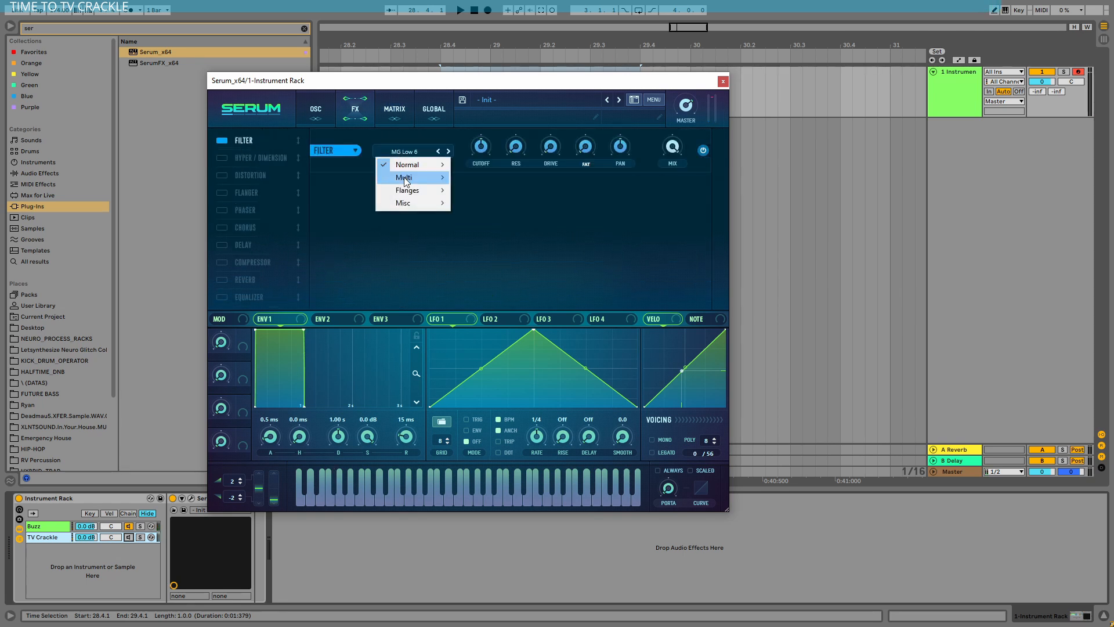
mouse_move(409, 178)
left_click(486, 191)
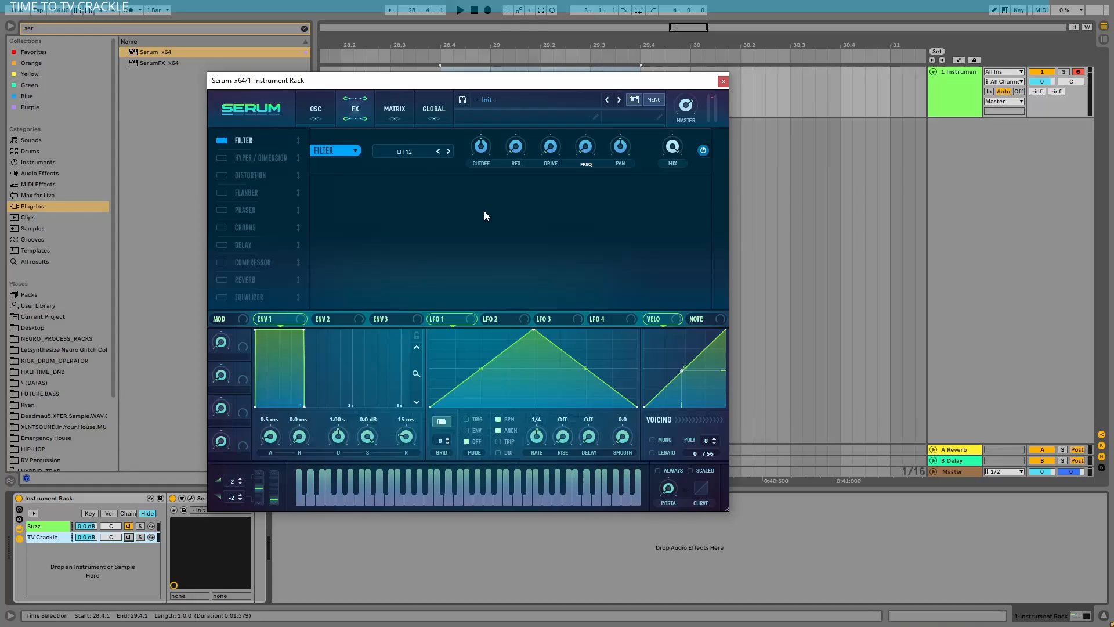
Step: Raise the cutoff and frequency of the LH 12 filter effect
left_click_drag(483, 148, 489, 142)
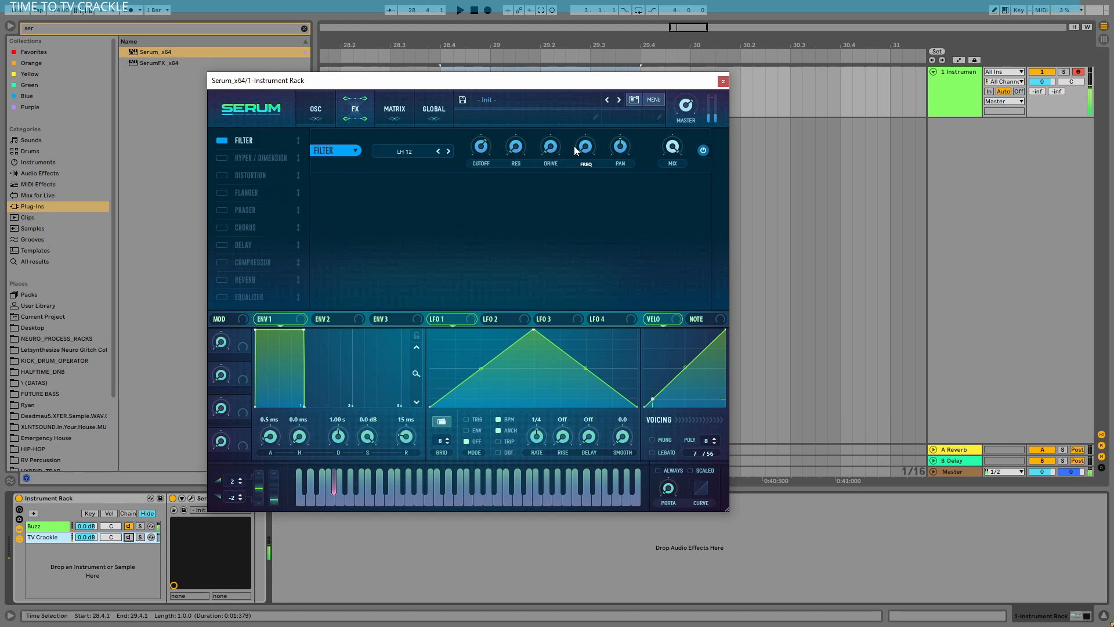
left_click_drag(575, 151, 595, 103)
mouse_move(690, 106)
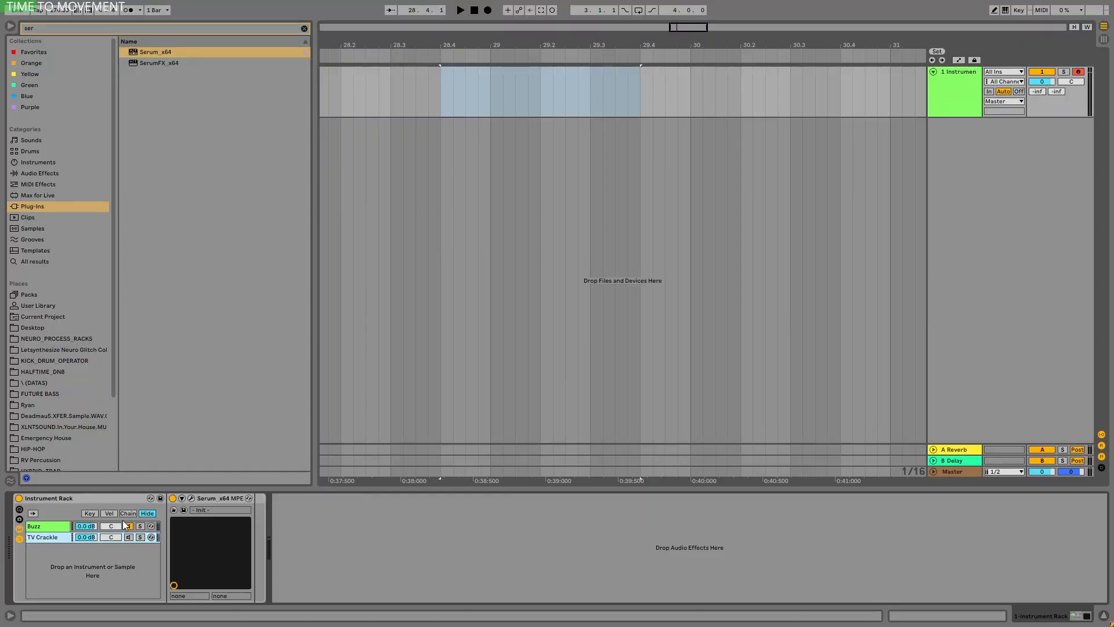
Step: Activate the TV Crackle chain in place of Buzz and set its Serum oscillator A octave to -2
left_click(128, 526)
left_click(129, 536)
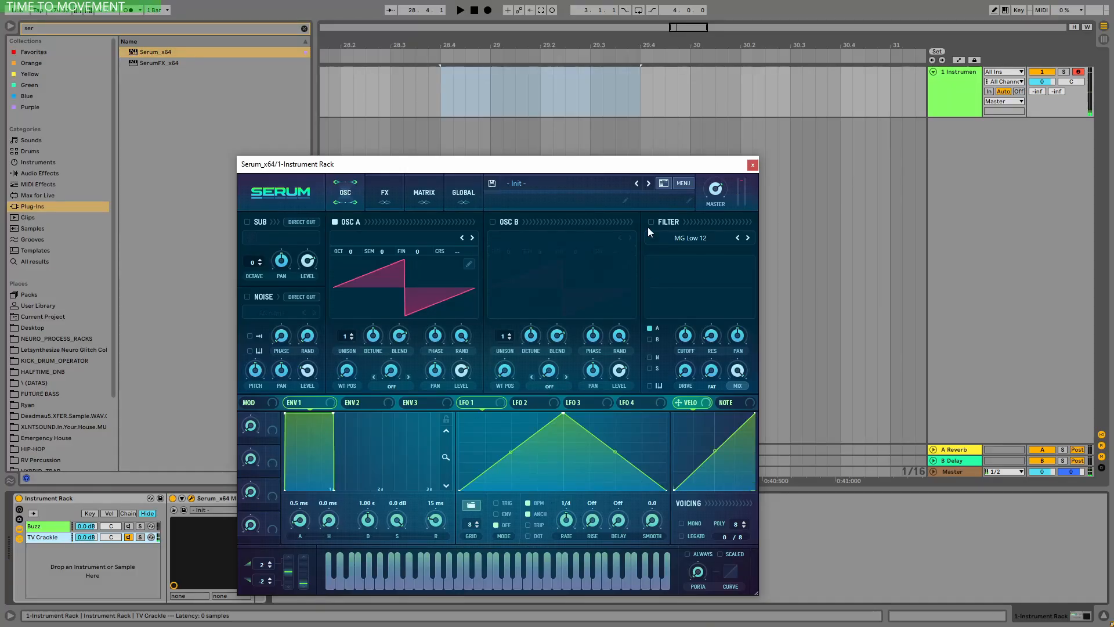
mouse_move(350, 256)
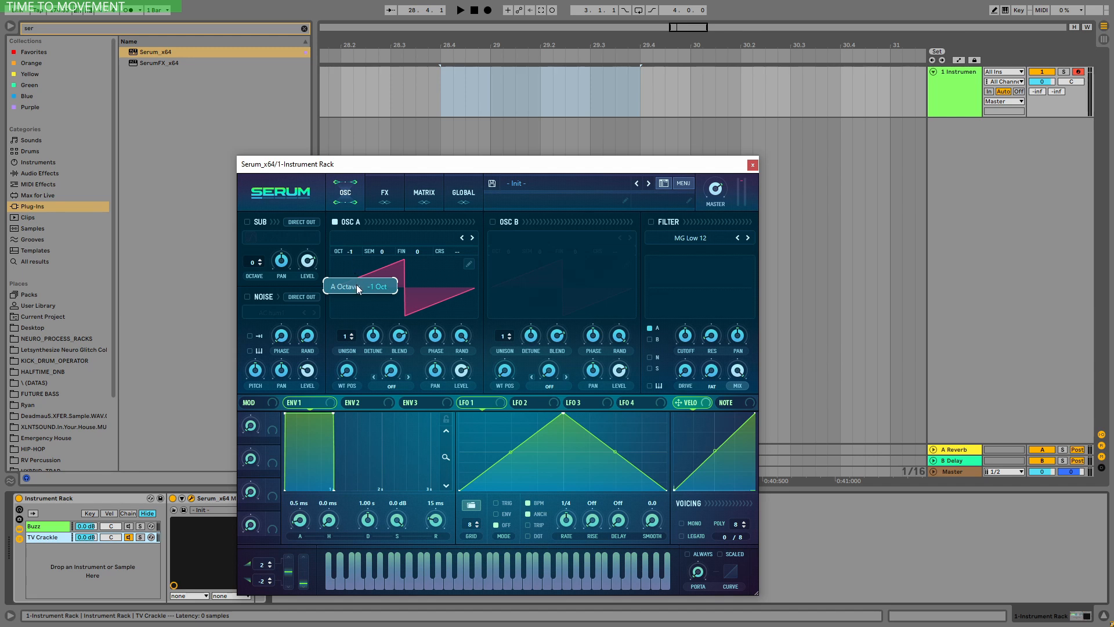
left_click_drag(357, 285, 357, 291)
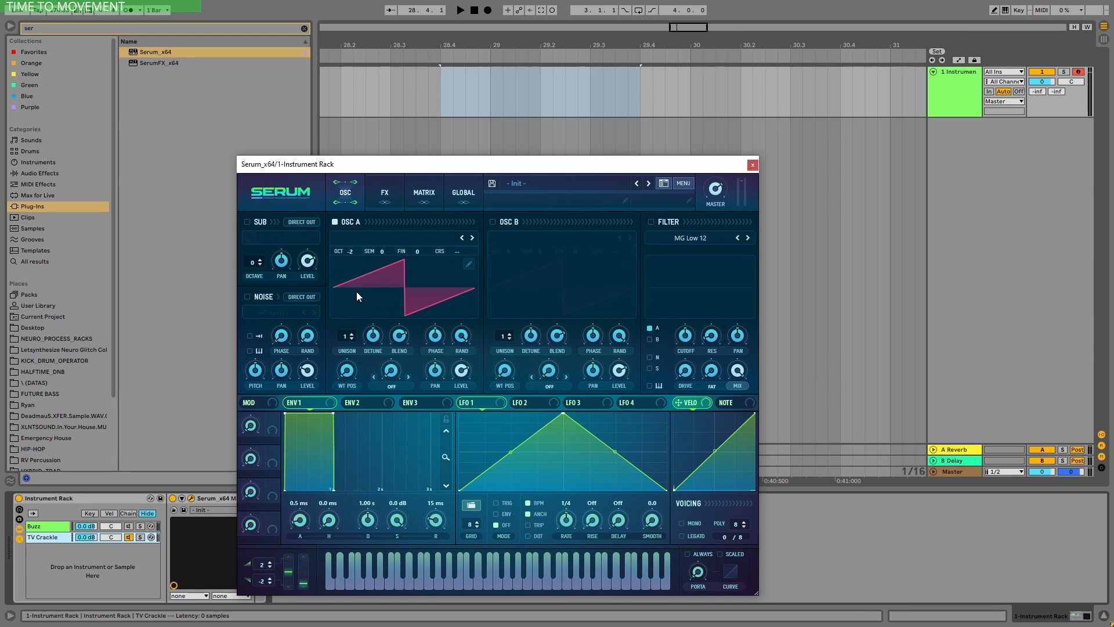
Step: Turn on the TV Crackle patch's filter as MG Low 18 and raise its drive
left_click(651, 221)
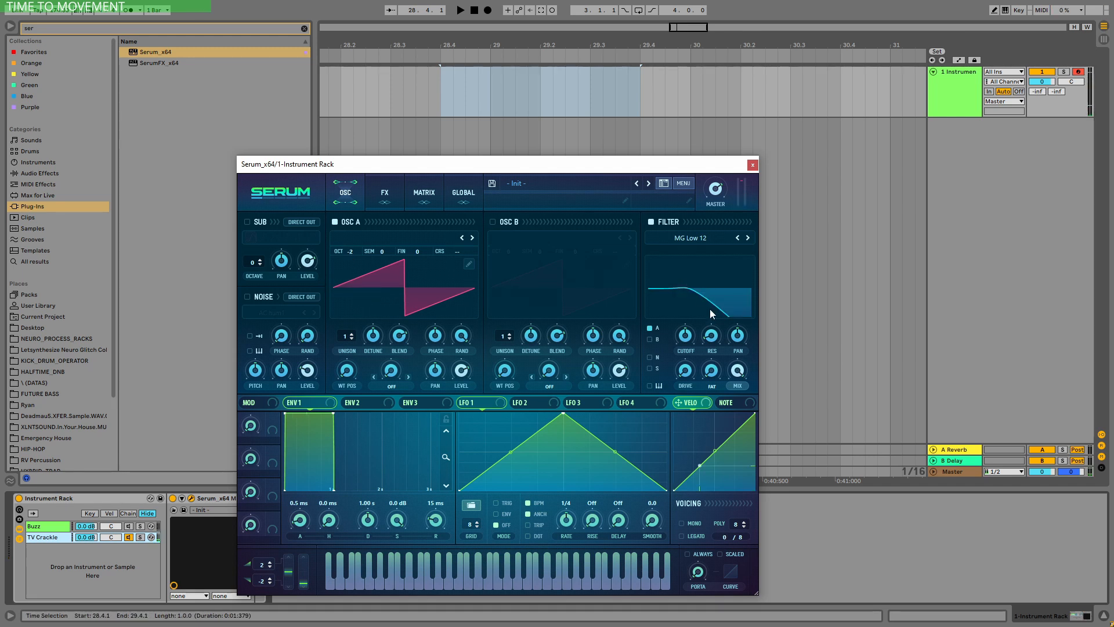
left_click(748, 237)
left_click_drag(687, 373, 736, 98)
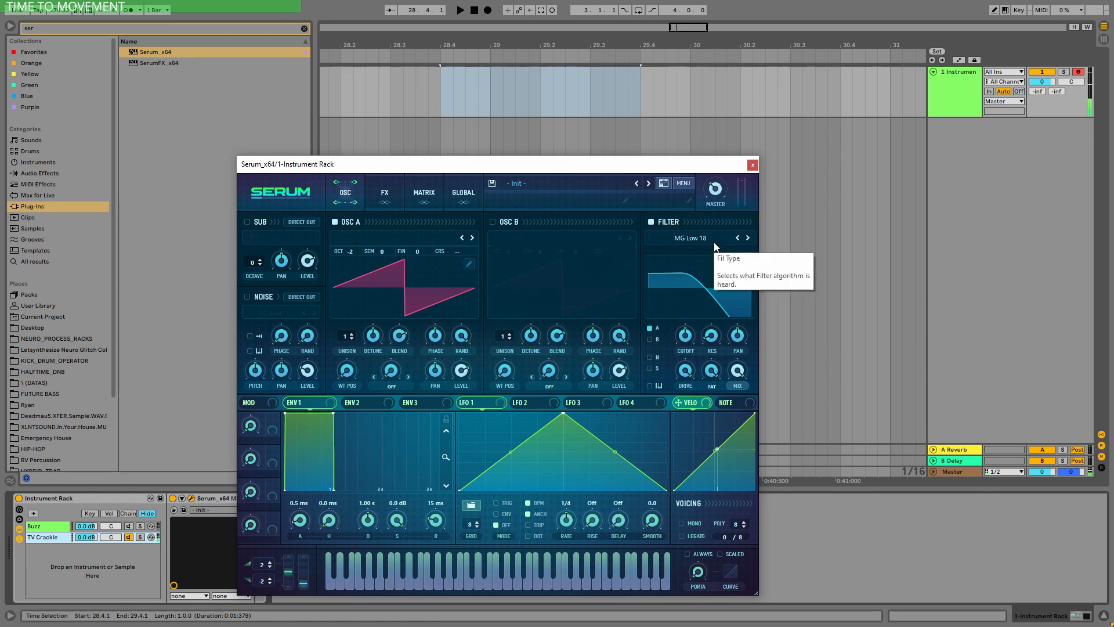
mouse_move(718, 186)
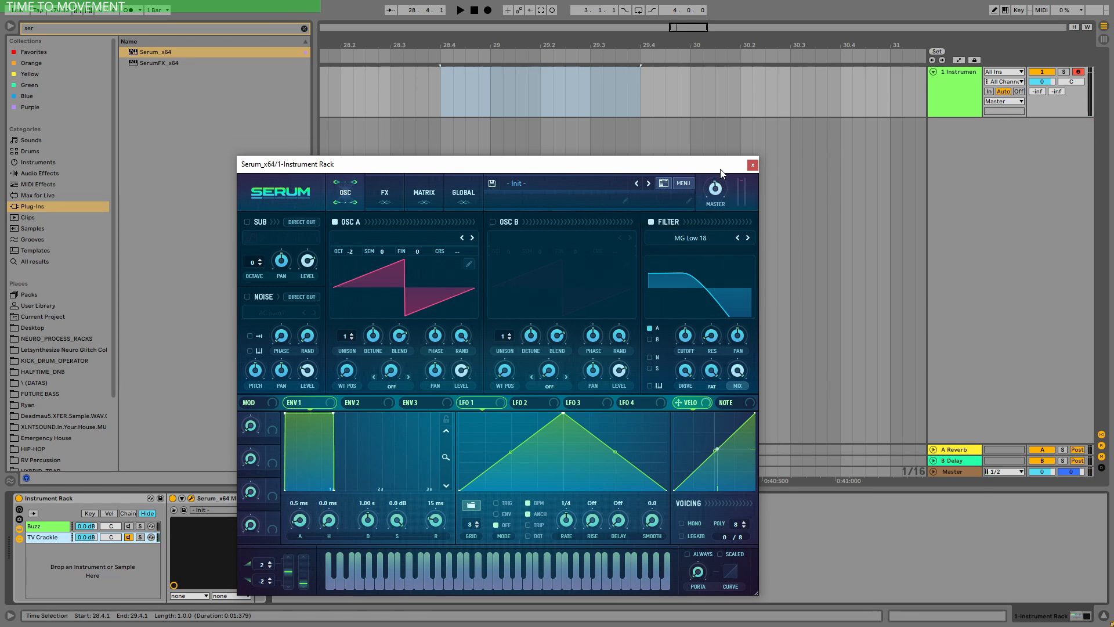
Step: Assign Chaos1 to modulate oscillator A's fine tuning in the first modulation matrix slot
left_click(463, 192)
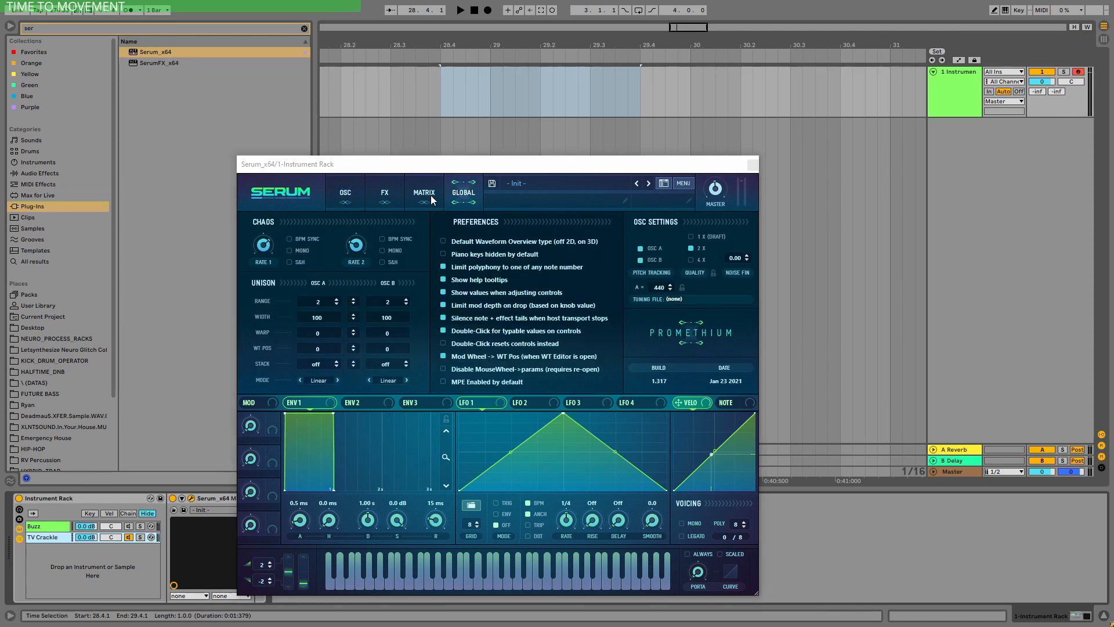
left_click(431, 195)
left_click(286, 296)
left_click(277, 391)
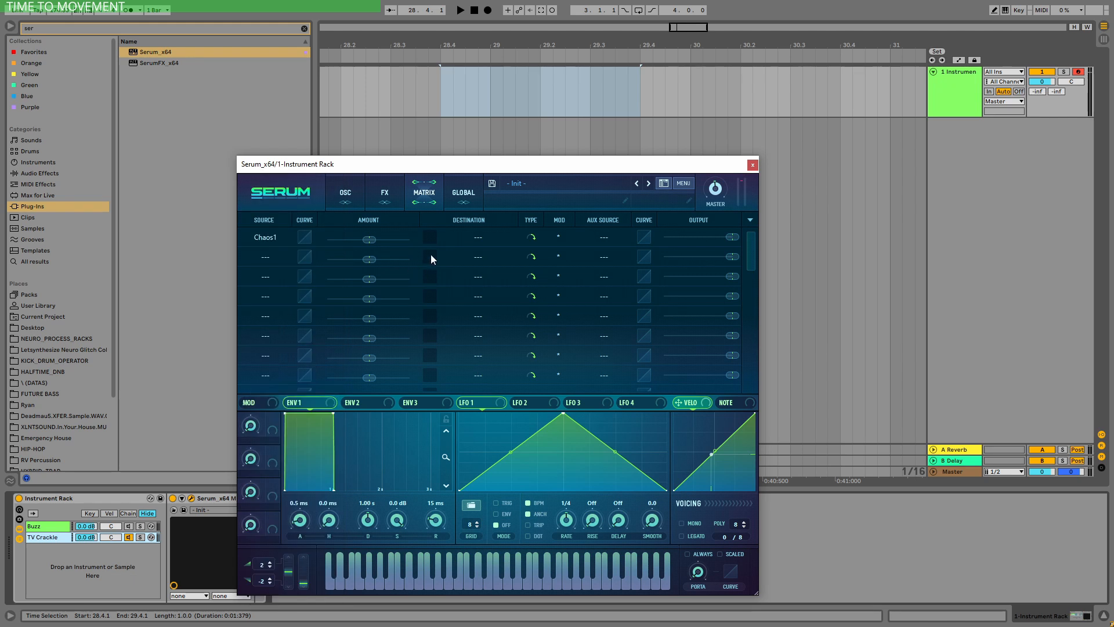
left_click(443, 243)
mouse_move(493, 255)
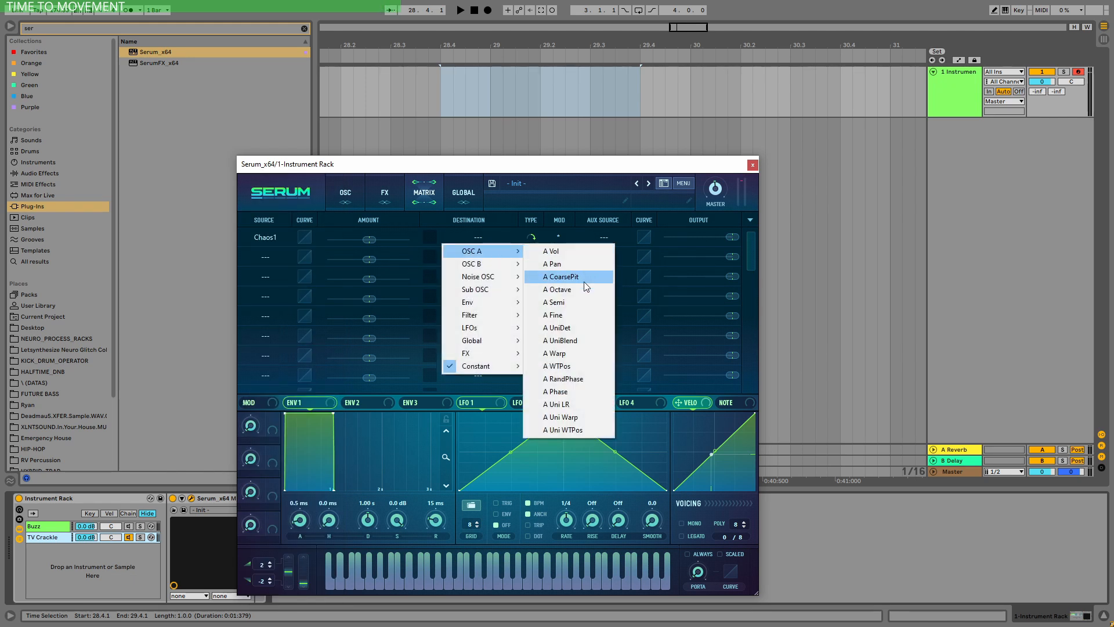
left_click(568, 315)
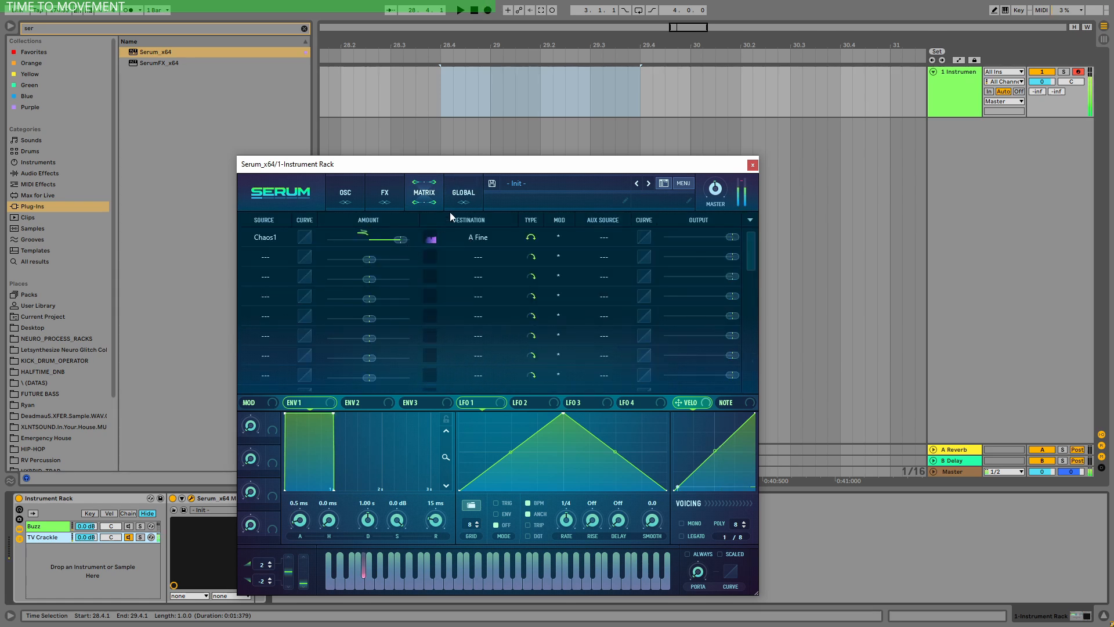
Step: Raise the Chaos 1 rate in the TV Crackle patch's global settings
left_click(468, 194)
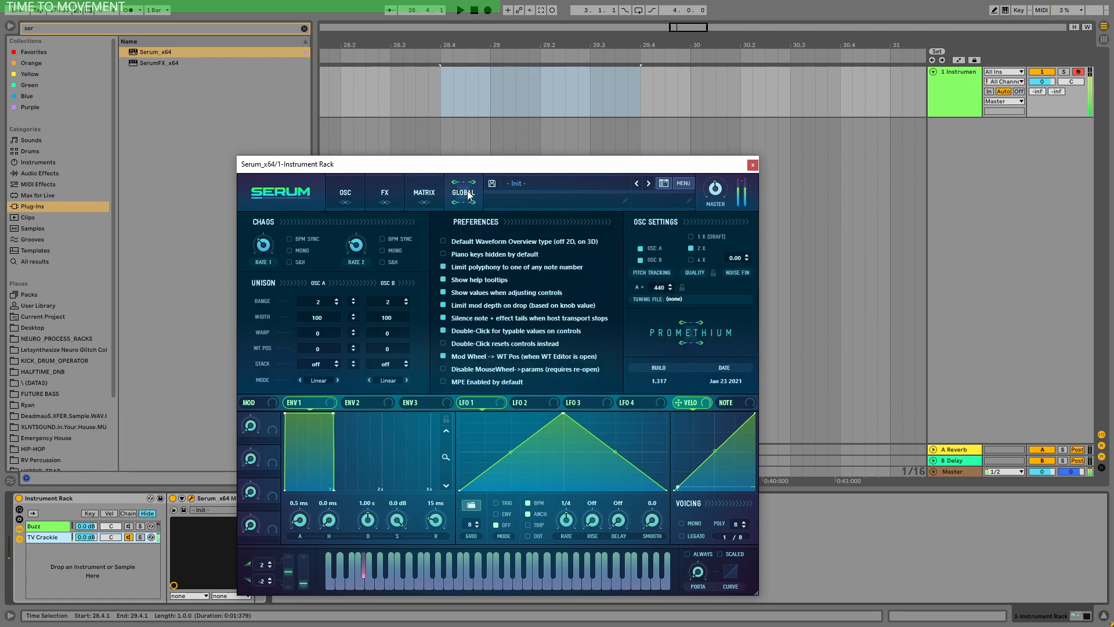
left_click_drag(267, 246, 268, 234)
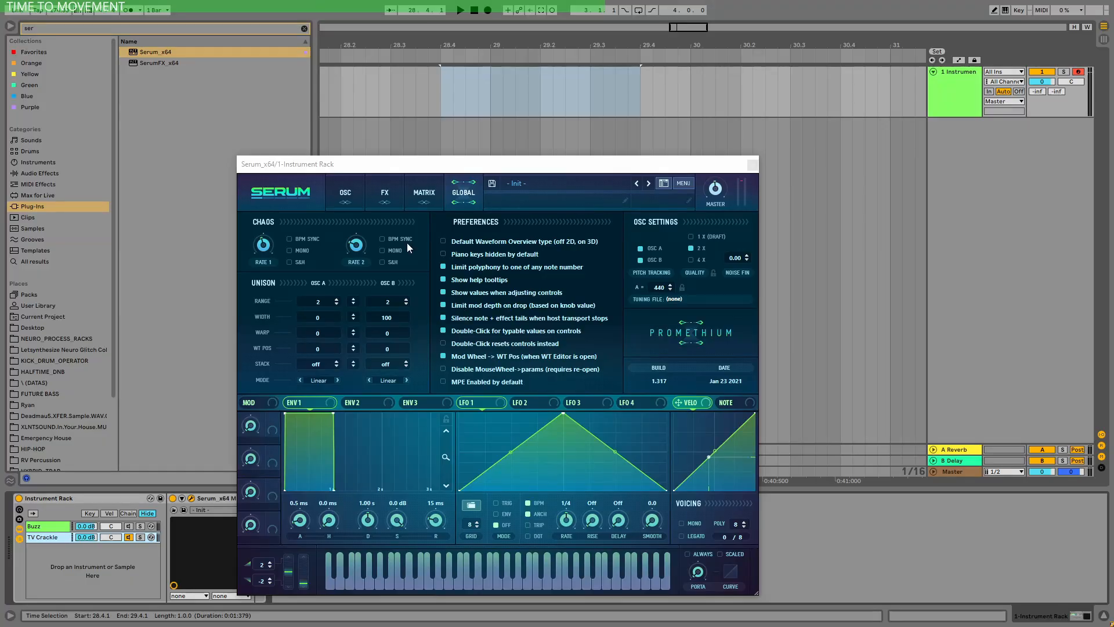
Step: Add Tube distortion as the first effect of the TV Crackle patch, with its drive raised and its mix lowered
left_click(386, 194)
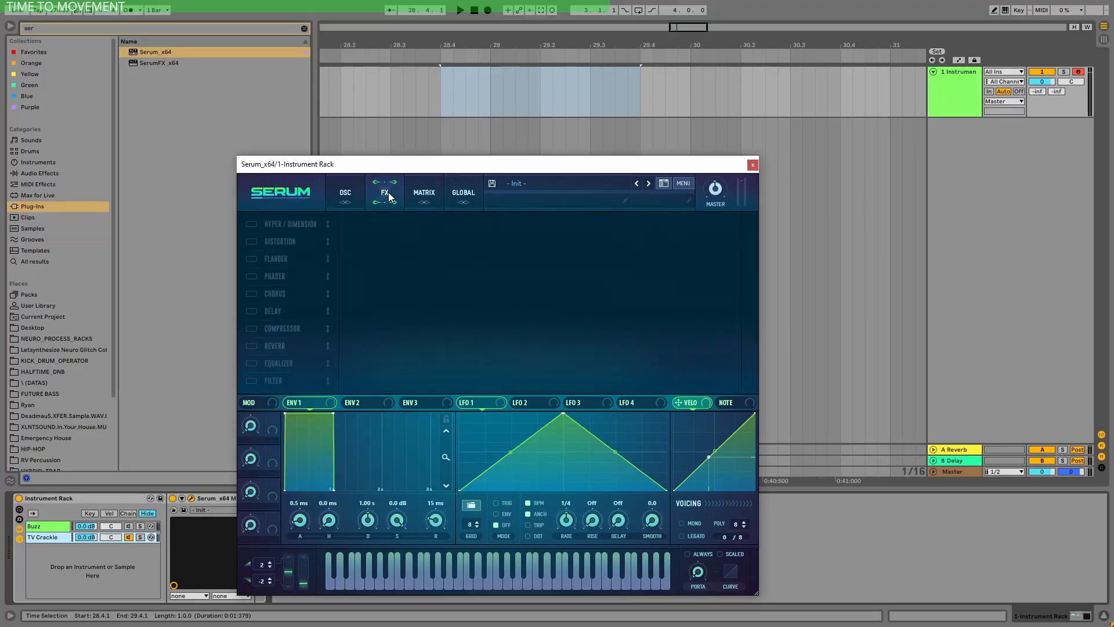
left_click(249, 242)
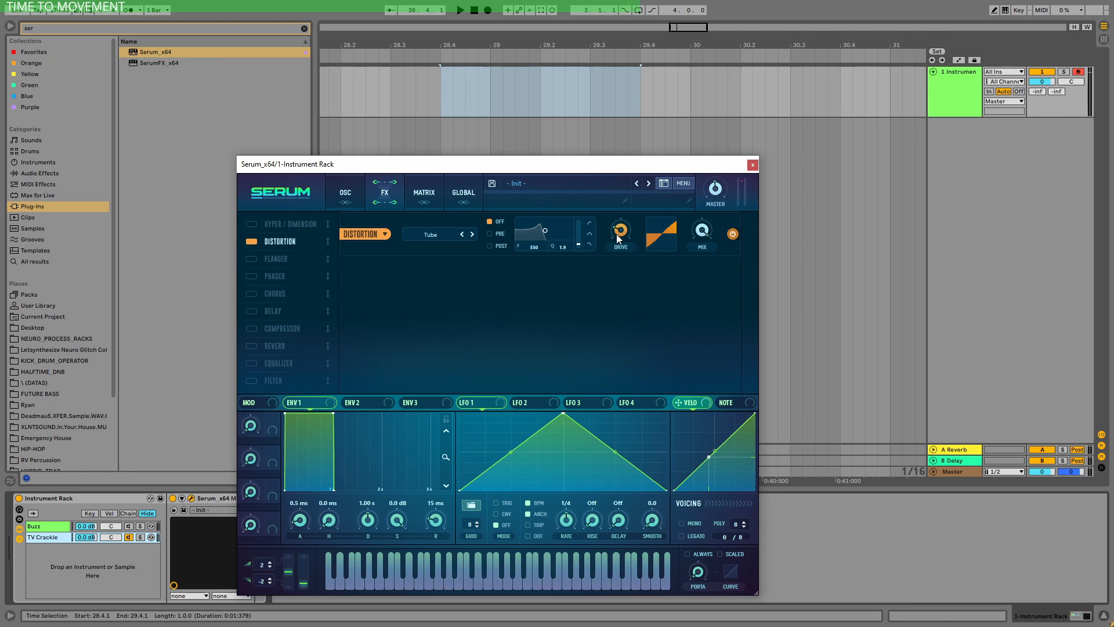
left_click_drag(618, 238, 666, 137)
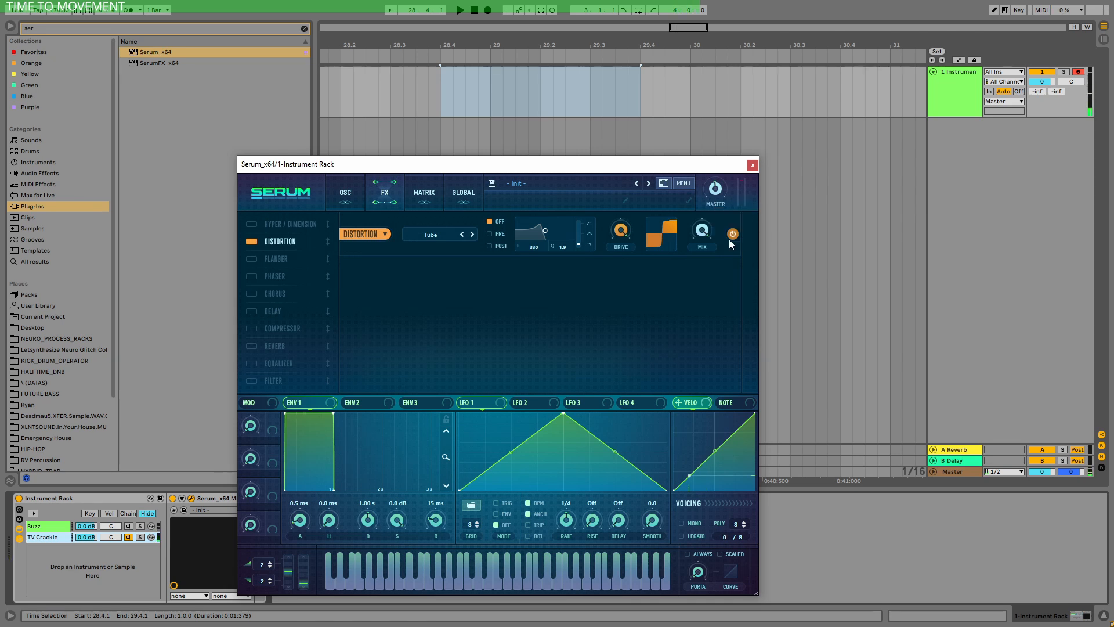
left_click_drag(701, 230, 714, 347)
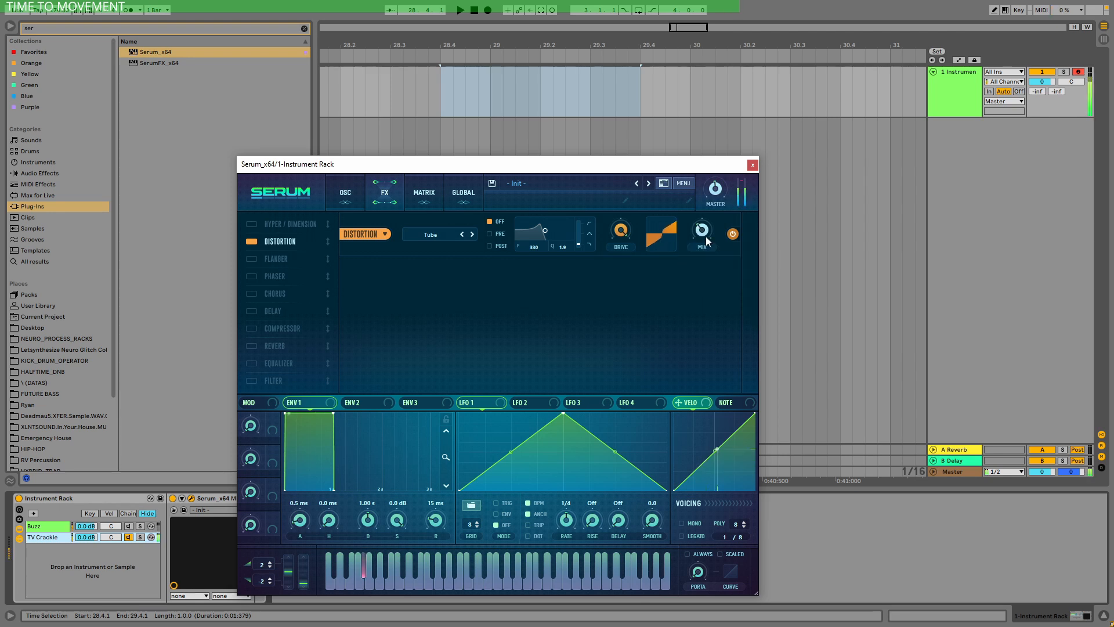
left_click_drag(328, 240, 327, 222)
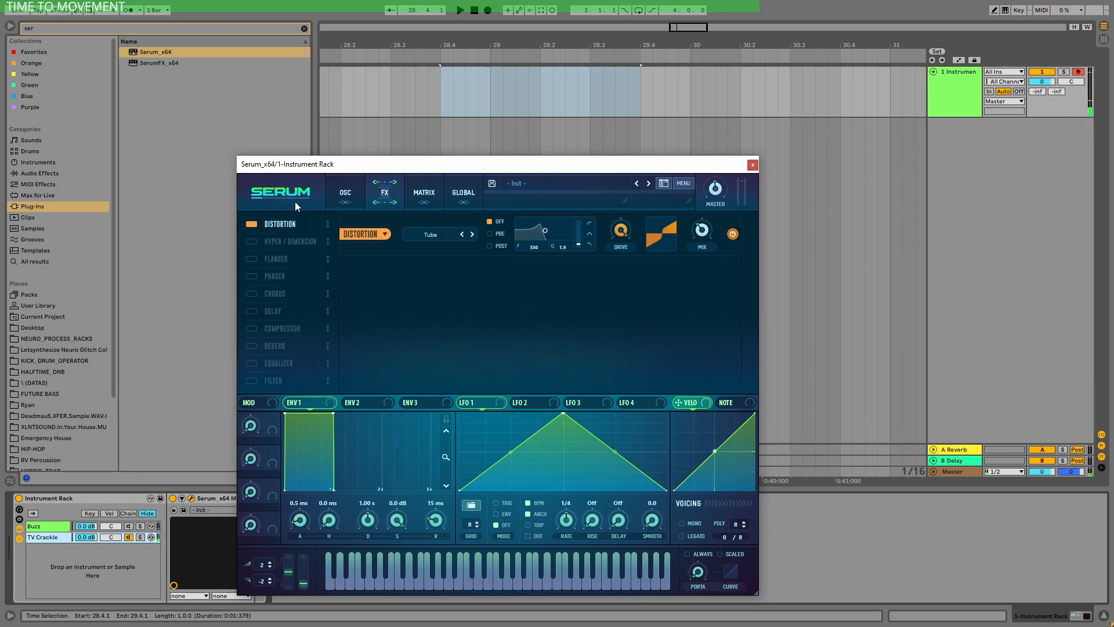
Step: Add a compressor directly after the distortion in the effects chain and switch it to multiband mode
left_click(251, 328)
left_click_drag(253, 330, 291, 233)
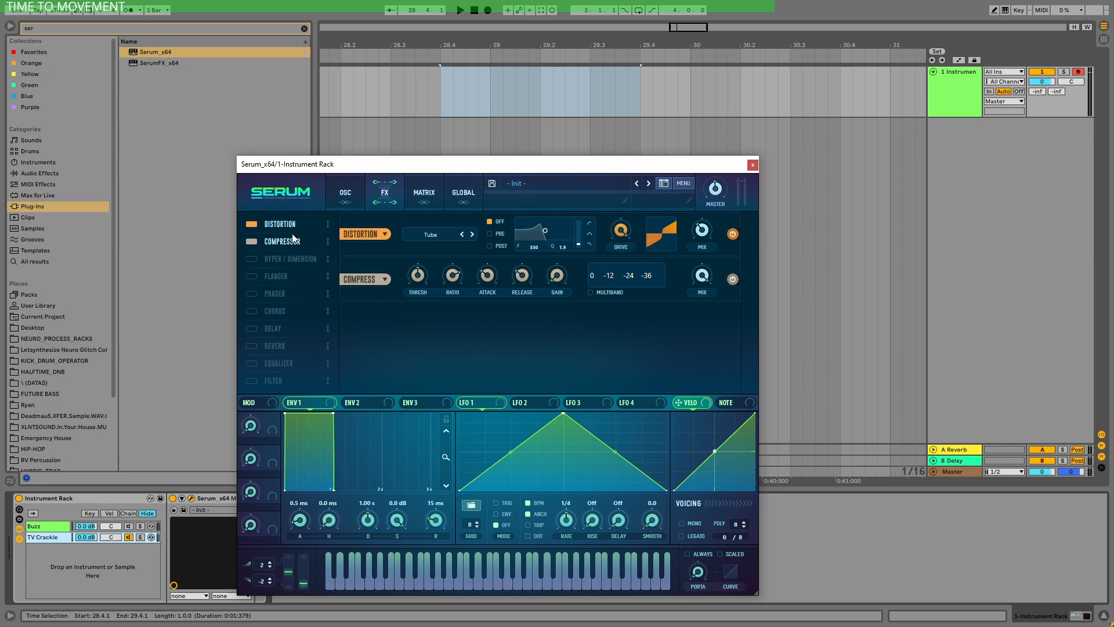
left_click(593, 292)
mouse_move(558, 274)
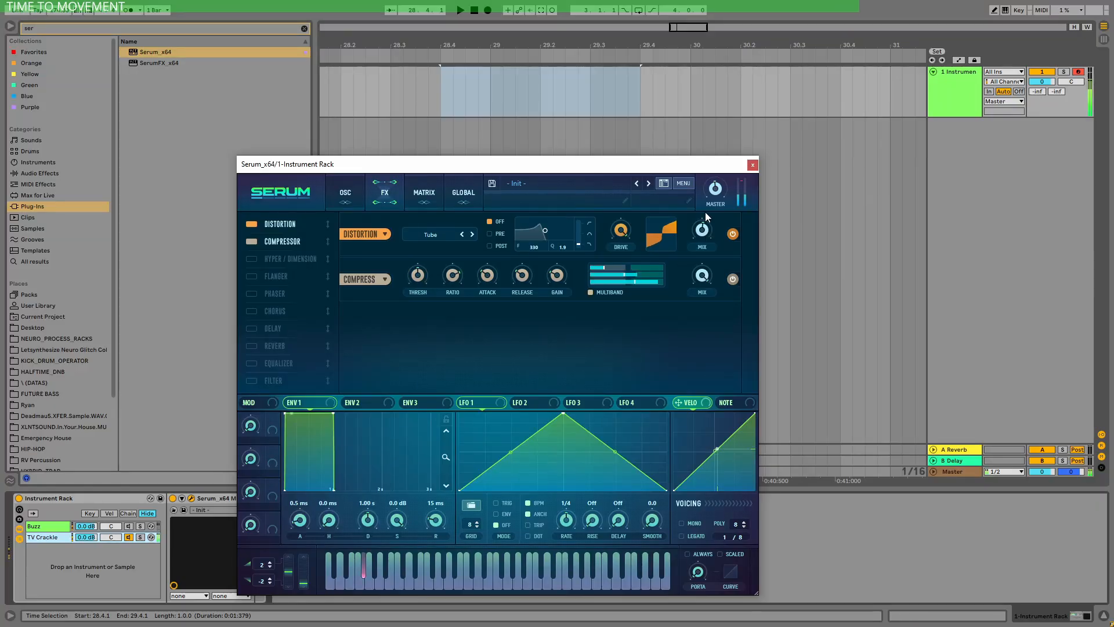
Step: Add a filter effect directly after the compressor and set its type to LH 12
left_click_drag(270, 380, 277, 251)
left_click(430, 325)
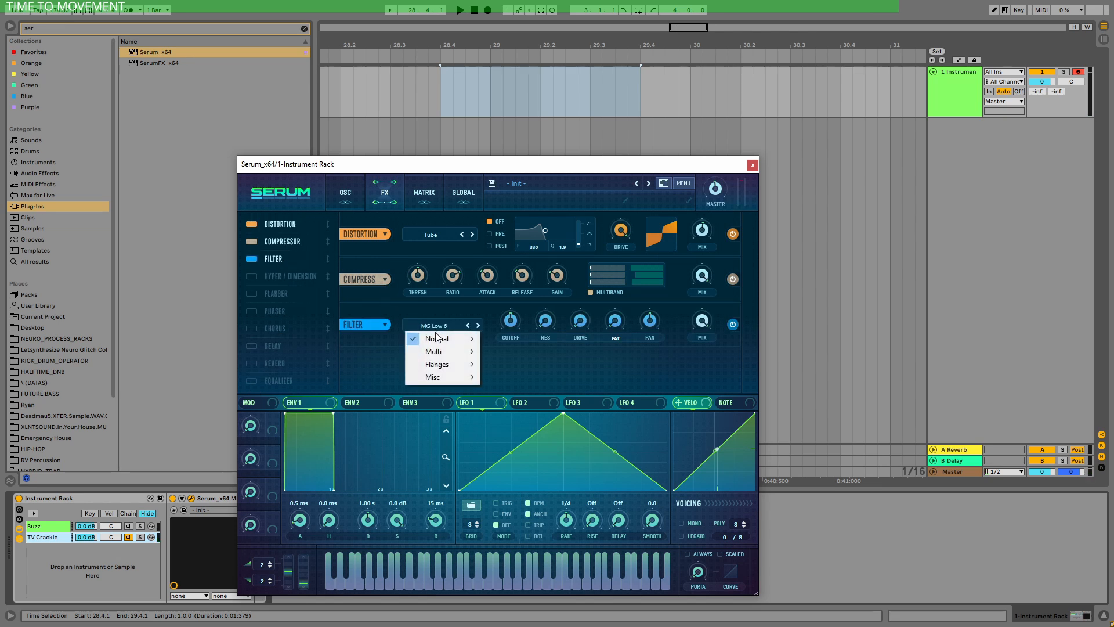
mouse_move(444, 352)
left_click(510, 363)
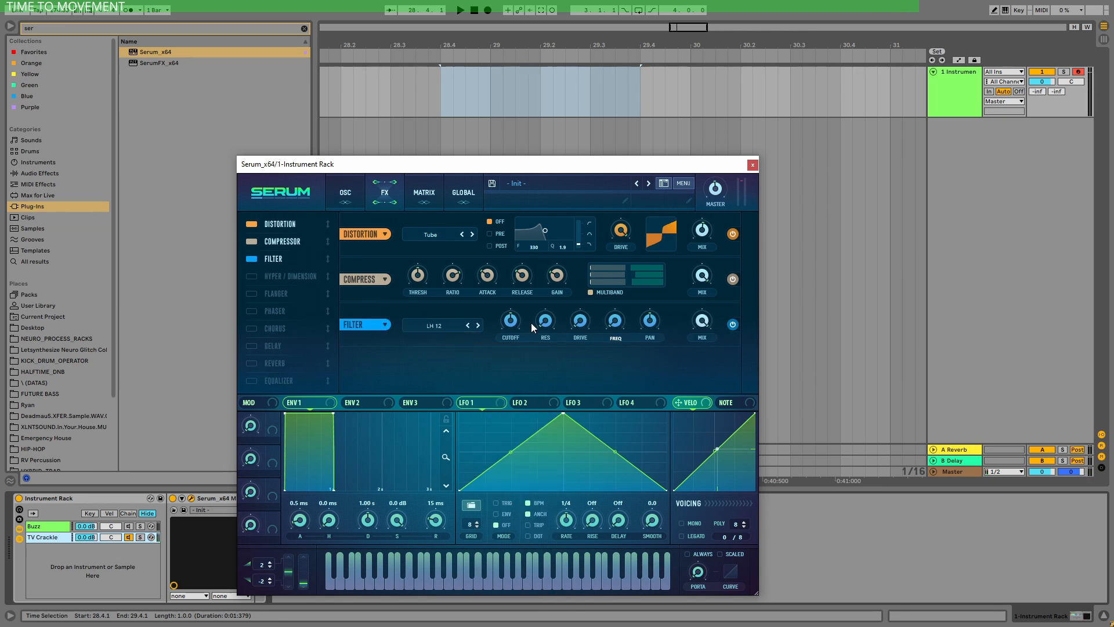